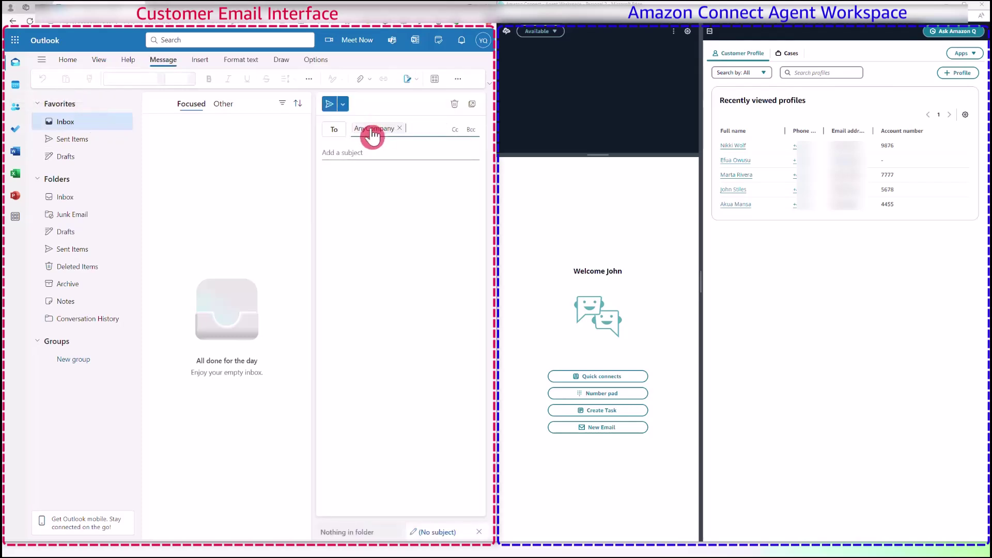
- Give the email to AnyCompany the subject "Request information about travel credit cards.", write a body asking about travel card fees, benefits and bonuses, and send it
left_click(360, 150)
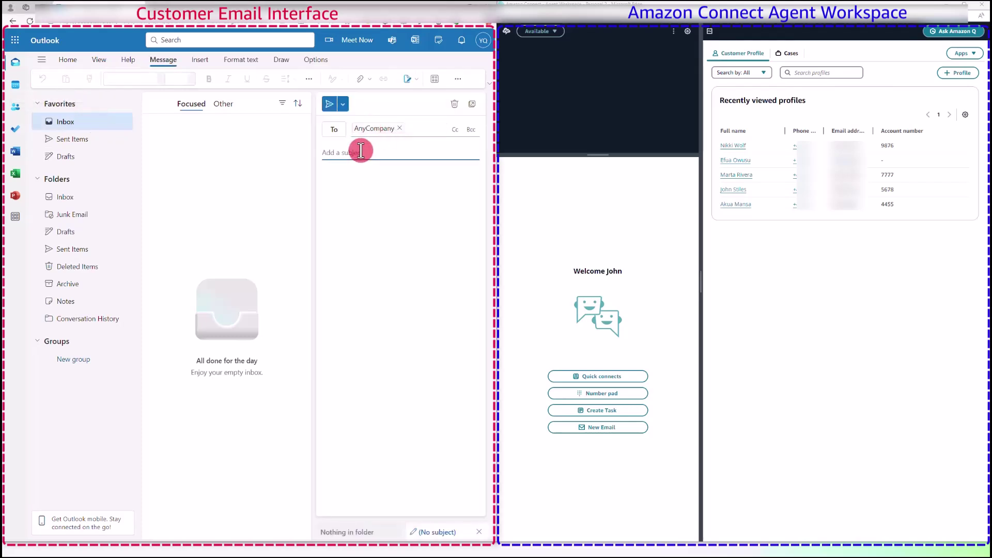
type("Request information about travel credit cards.")
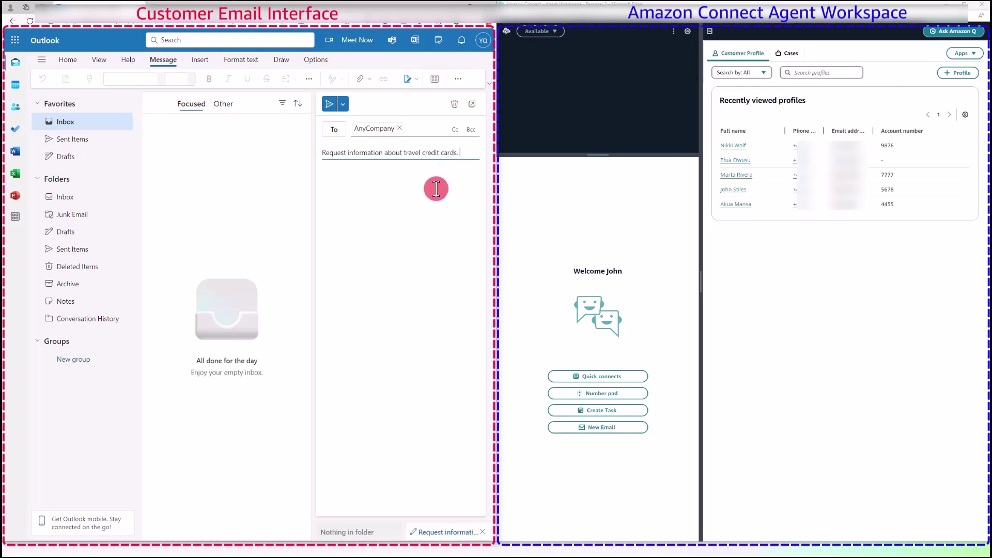
left_click(376, 176)
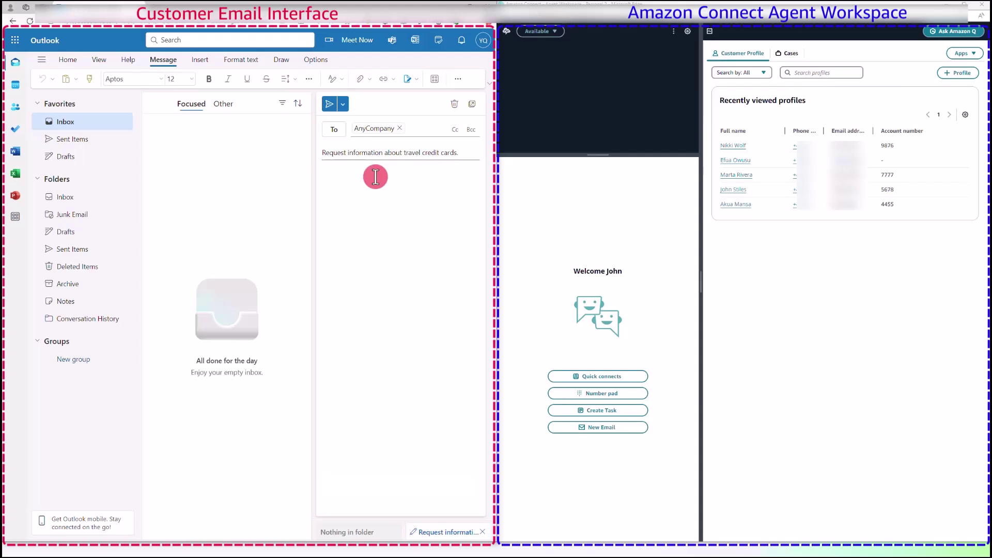
type("Hello,  I have been a customer of AnyCompany Bank for 6 years, and I need some help.  I'm planning to do a bunch of traveling soon, and I'm totally lost when it comes to picking the right credit card. I've heard some cards are way better for travel than others, but I'm not sure what to look for.  I'm hoping to find something that won't charge me extra for using it abroad, and it'd be awesome if it came with some travel insurance. Oh, and if I could earn points or miles to use on hotels and flights, that'd be a huge plus.  I've also heard some fancy cards give you access to airport lounges. Is that a real thing? Sounds pretty sweet if it is!  Anyway, I was wondering if you could point me towards the best travel cards you've got. What are the yearly fees like? Any cool sign-up bonuses I should know about?  Thanks a ton for your help. Looking forward to hearing back!  Cheers, Nikki Wolf")
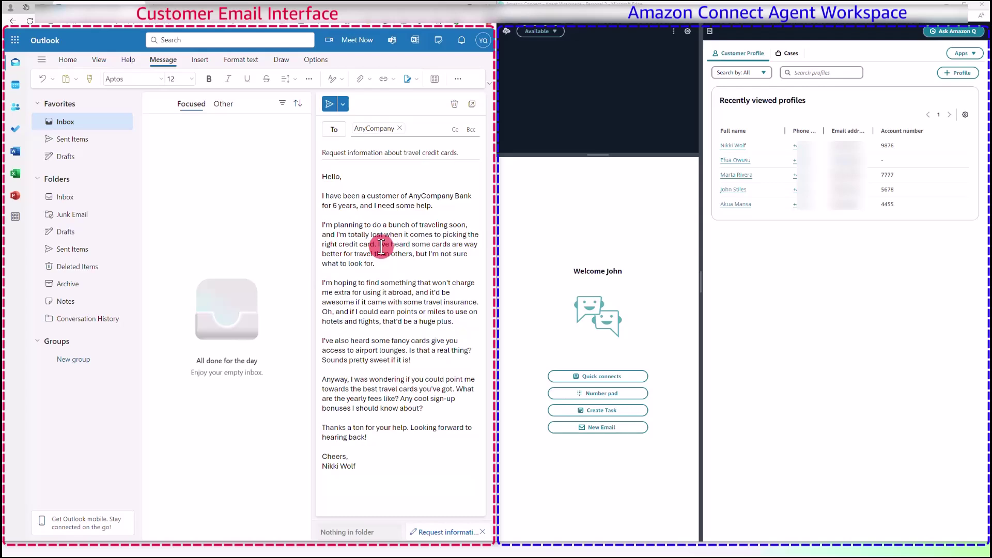
left_click(329, 104)
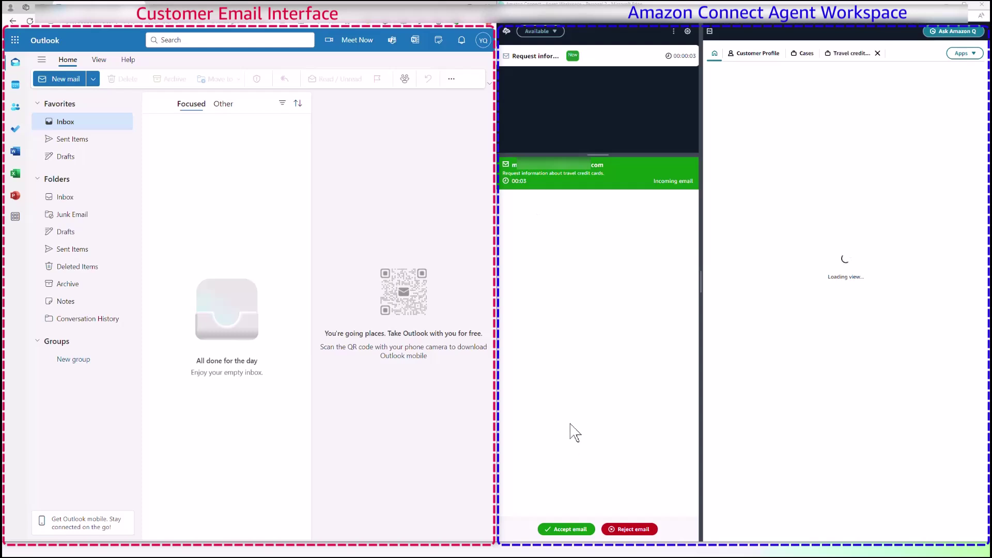
- In the Amazon Connect agent workspace, accept the incoming travel credit card email and expand the Credit Card guide
left_click(566, 530)
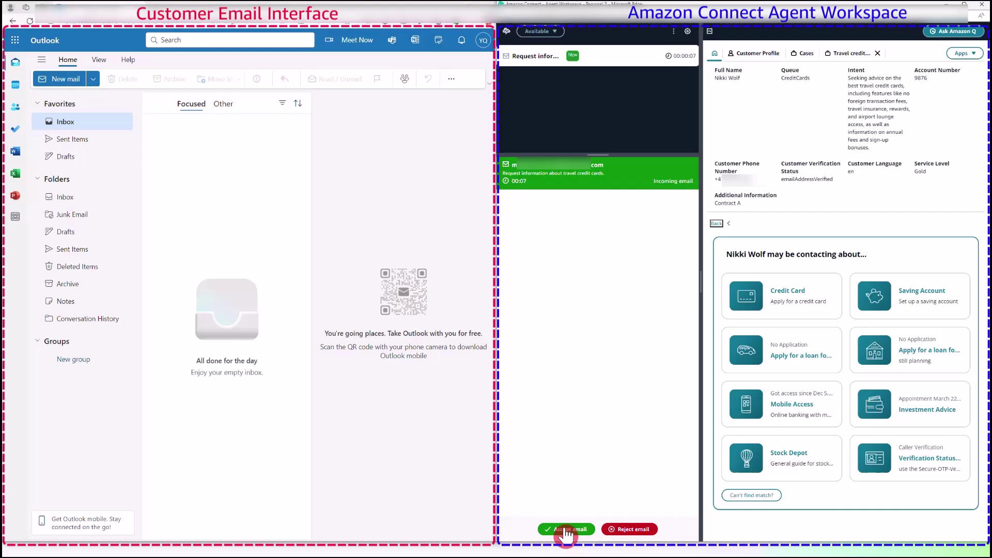
left_click(566, 530)
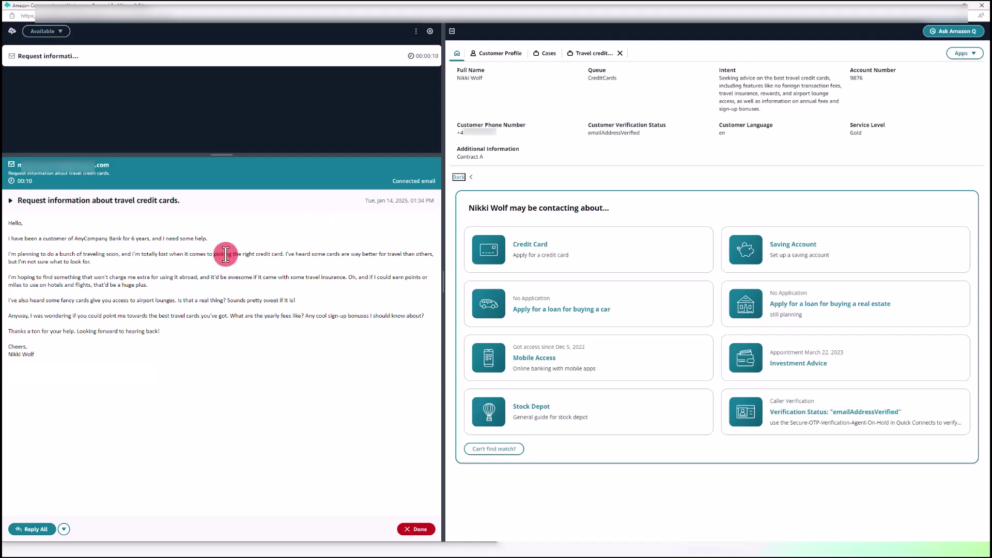
left_click(607, 261)
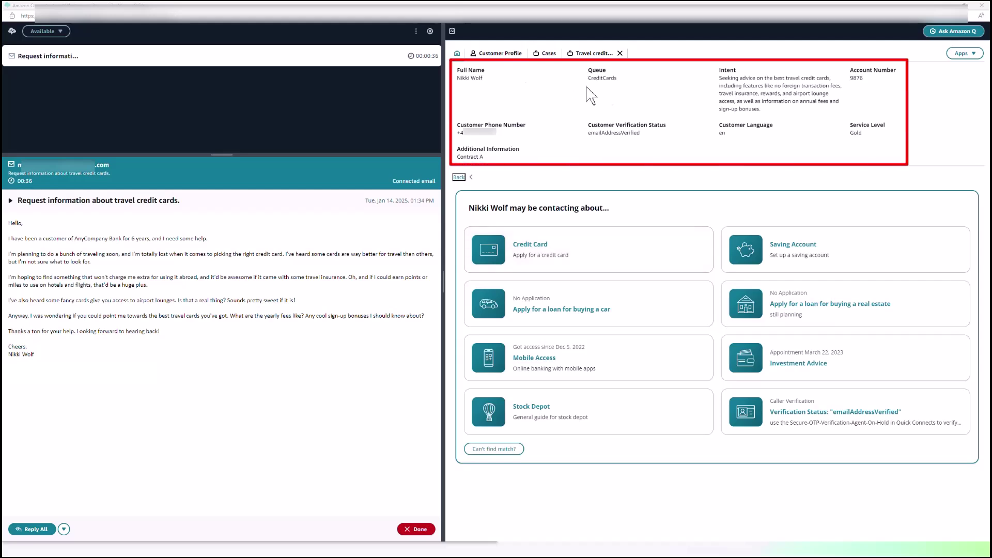
left_click(784, 97)
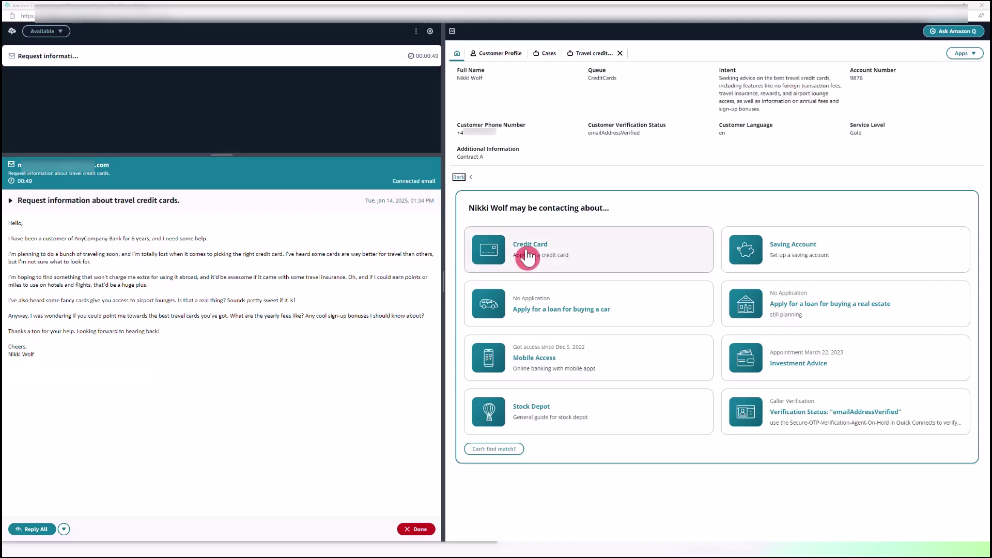
left_click(527, 257)
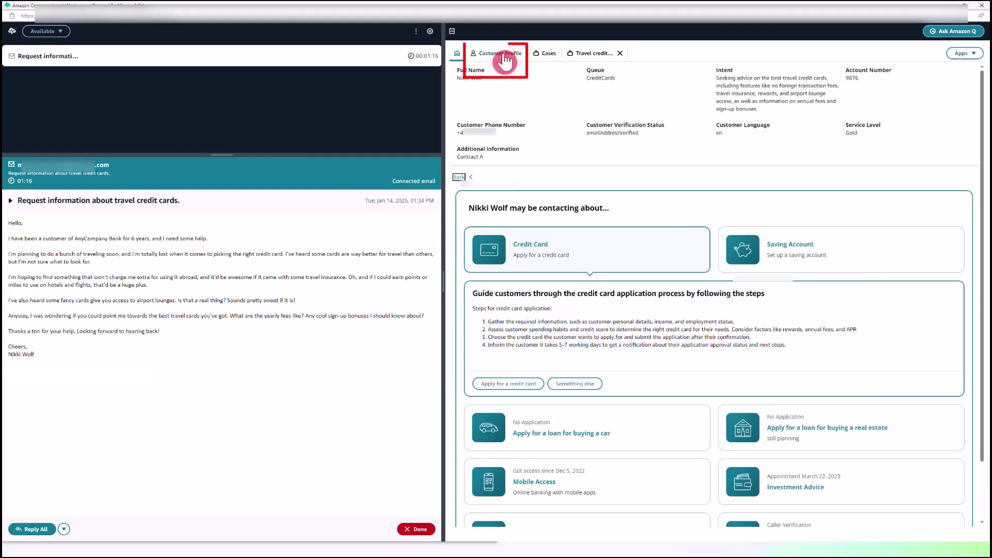
- Review the customer's profile, including the additional information and the contact history
left_click(504, 57)
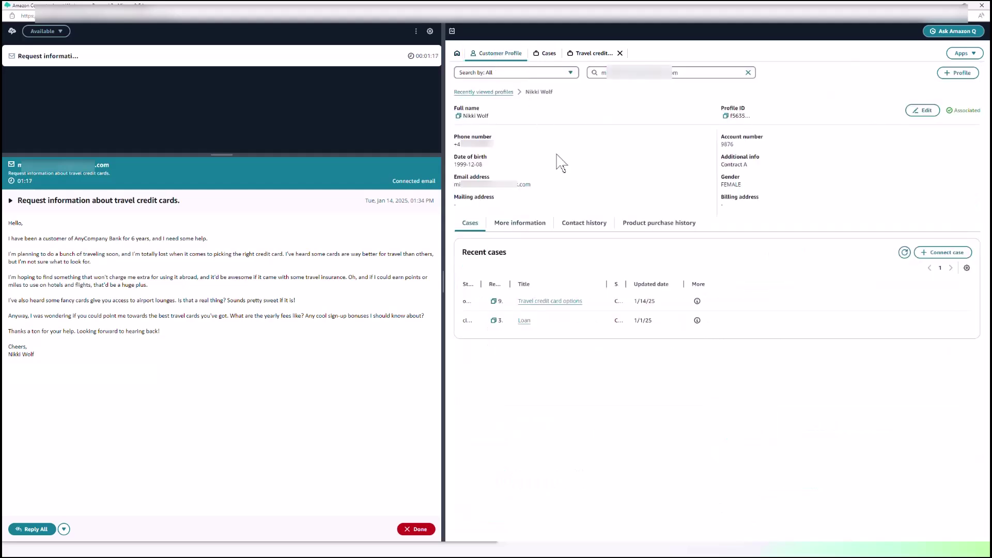
left_click(534, 228)
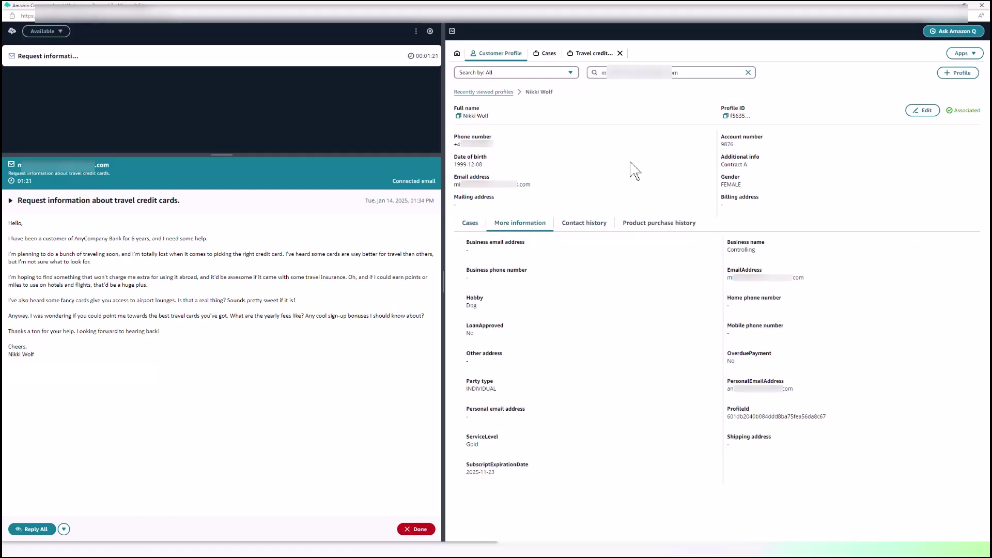
left_click(586, 225)
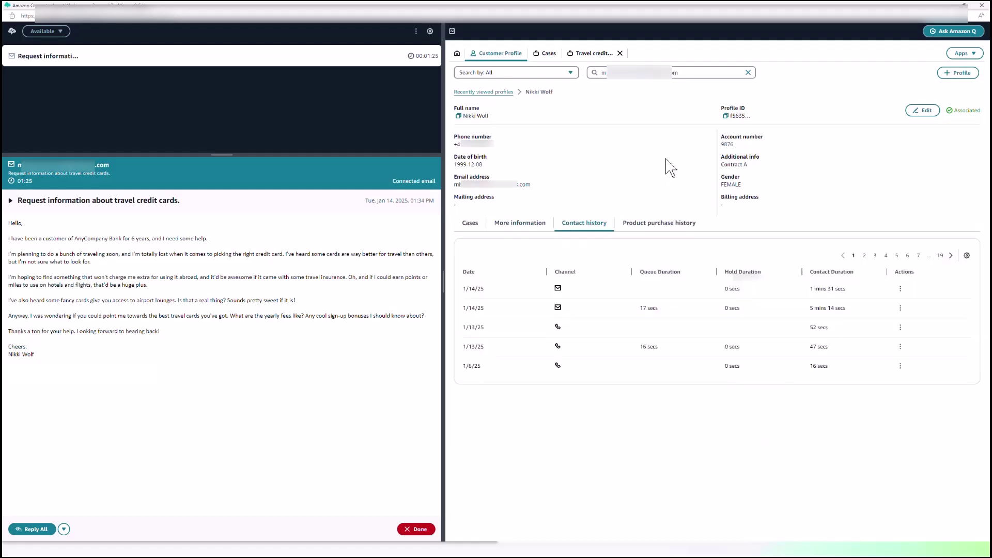
- Examine the travel credit card options case and its activity feed, highlighting the newest comment with the contact's intent
left_click(593, 59)
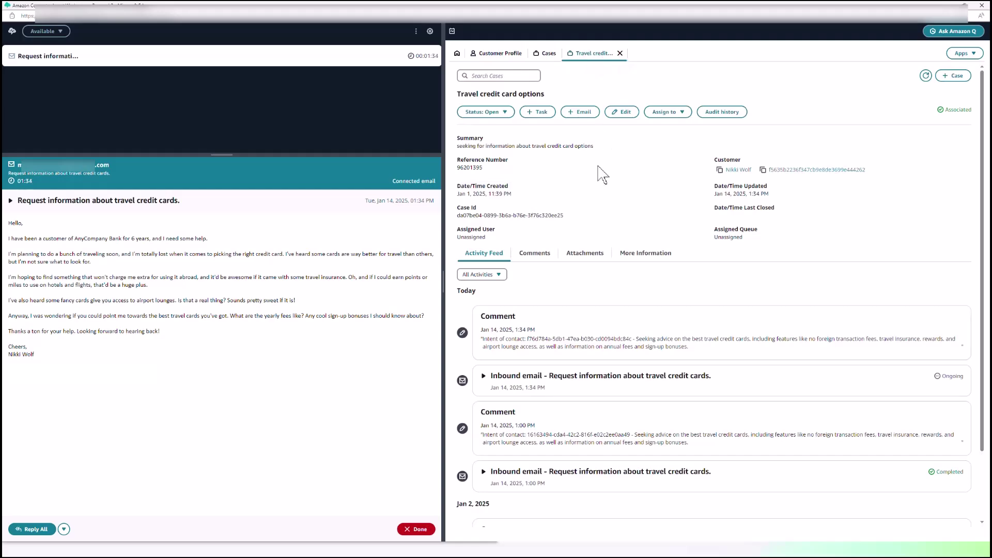
scroll(555, 394, "down", 3)
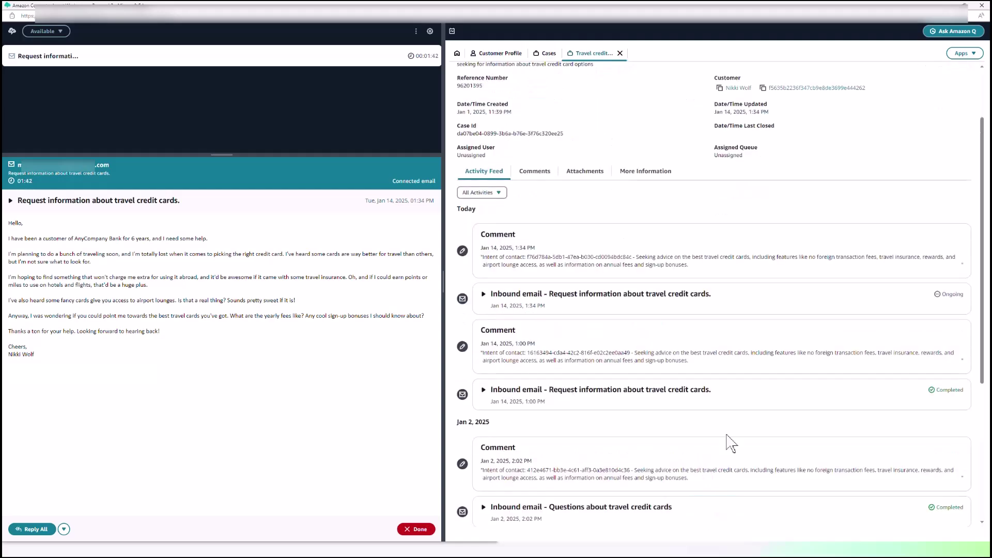
scroll(731, 443, "down", 5)
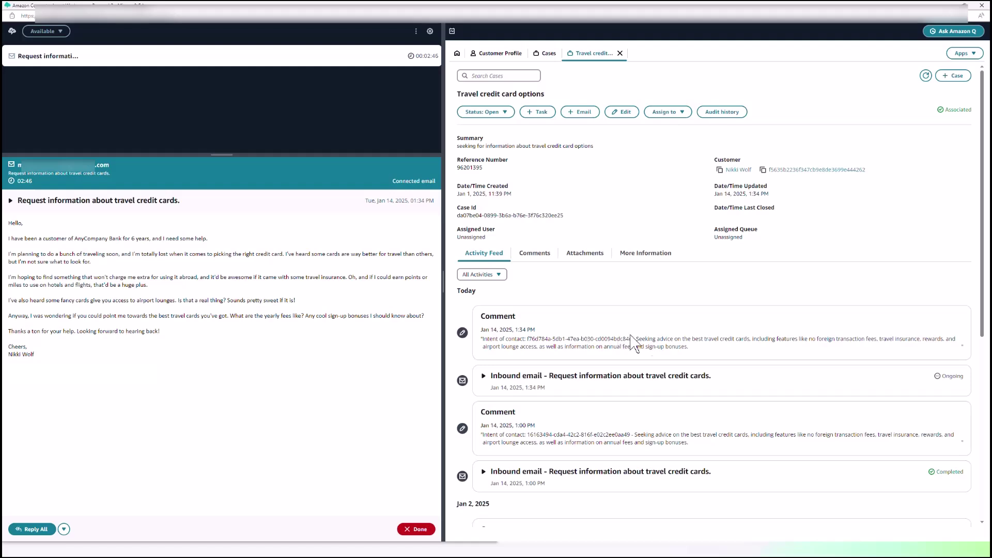
left_click_drag(689, 346, 482, 339)
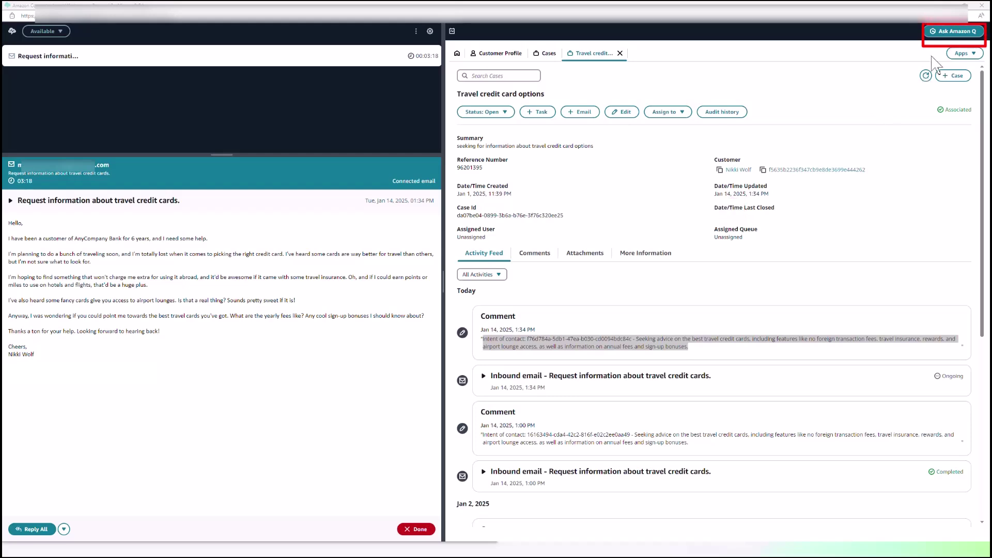
- Open Amazon Q and start a prompt to compose a well-structured email addressing the customer's request
left_click(955, 31)
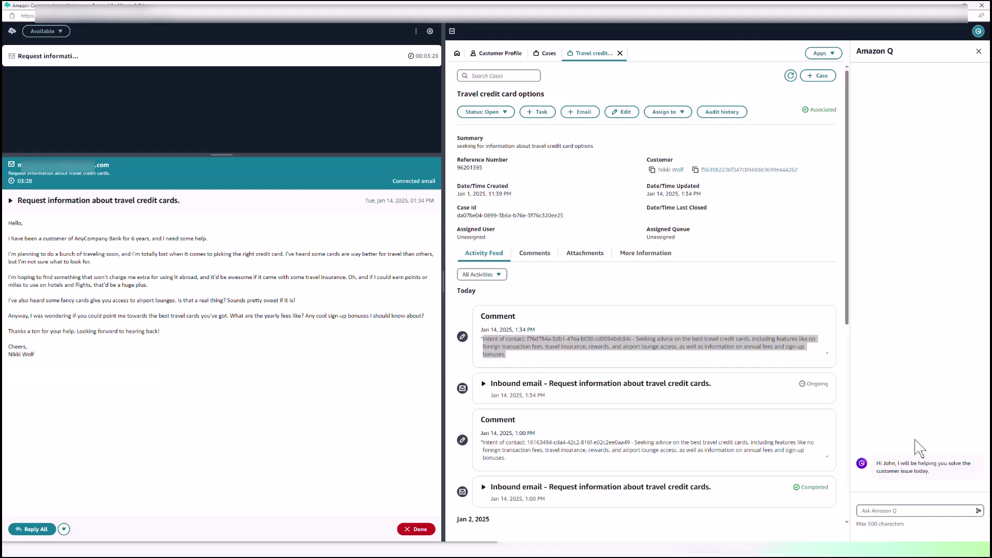
left_click(899, 511)
type("Compose a well-structured email addressing Nikki's request:")
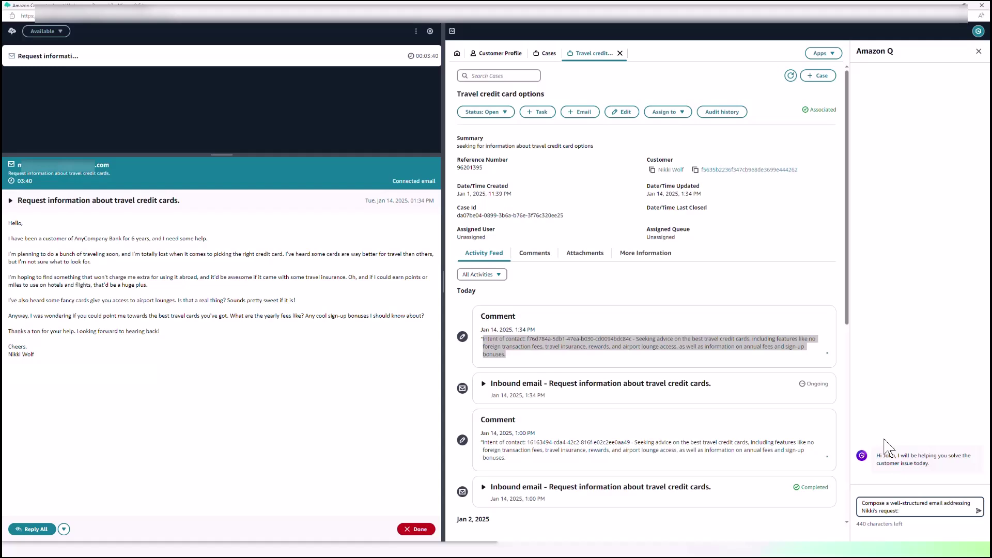
- Copy the intent text beginning "Seeking advice on the best travel credit cards" from the newest case comment, append it to the Amazon Q prompt and submit it
left_click(625, 358)
left_click_drag(507, 355, 637, 338)
key("ctrl+c")
right_click(687, 284)
left_click(737, 310)
left_click(911, 508)
key("ctrl+v")
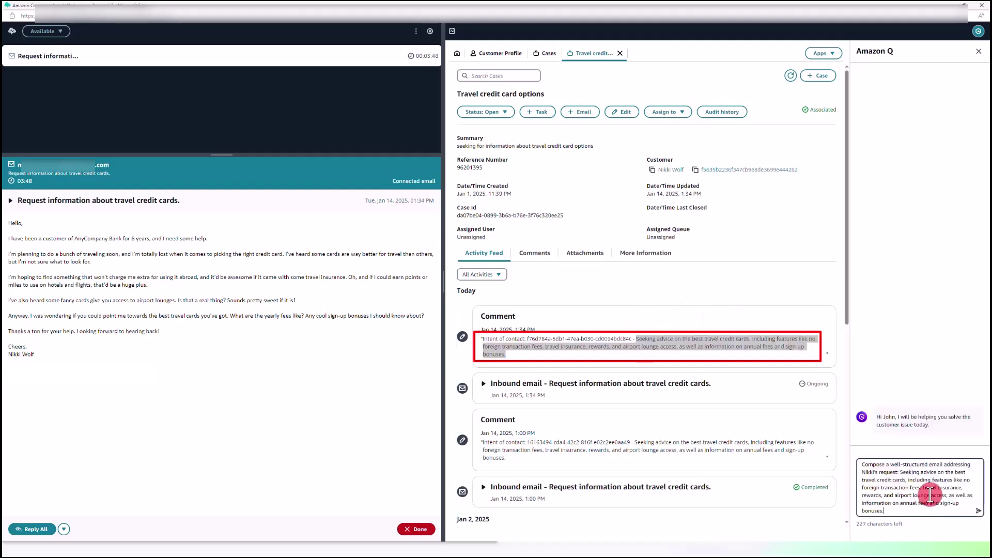
left_click(980, 513)
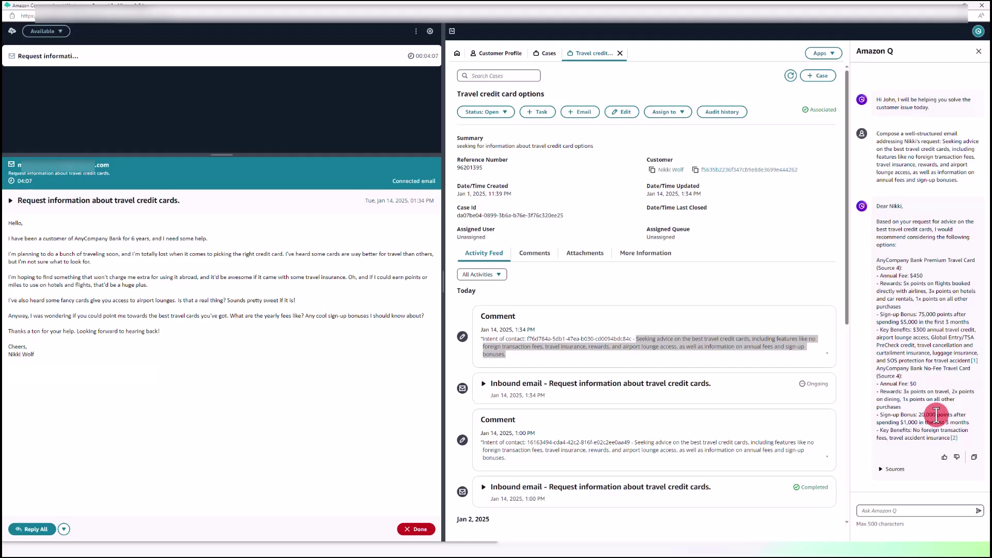
- Start a reply to all on the customer's email and apply the "Email Signature with Company logo" template
left_click(33, 529)
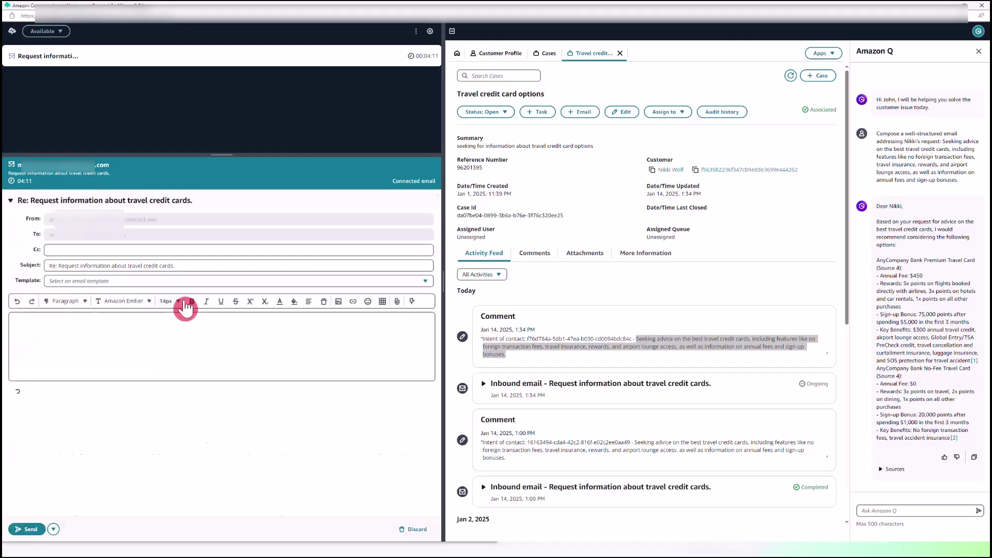
left_click(420, 282)
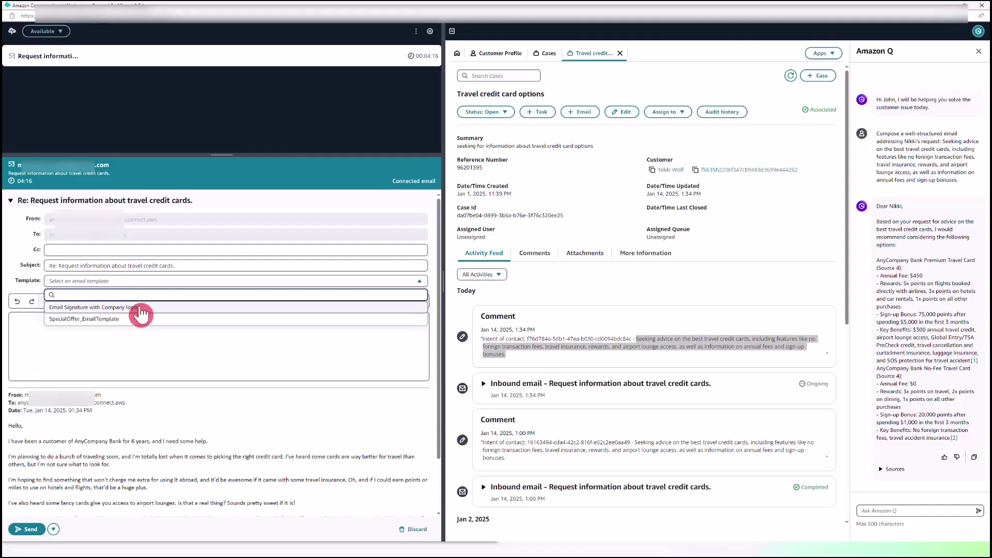
left_click(135, 311)
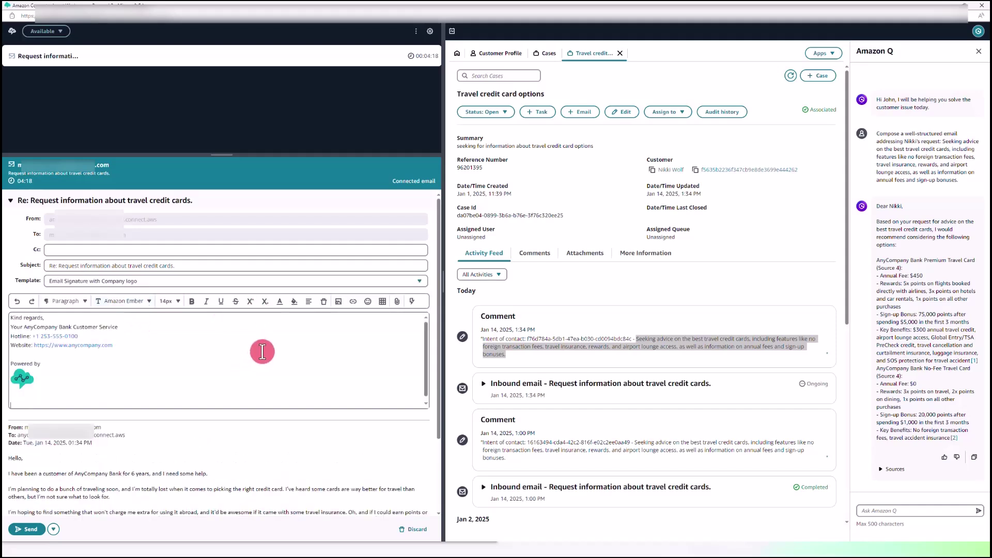
- Insert Amazon Q's proposed response above the signature, add an offer to call about the application and a request for the best time, and send the reply
left_click(974, 457)
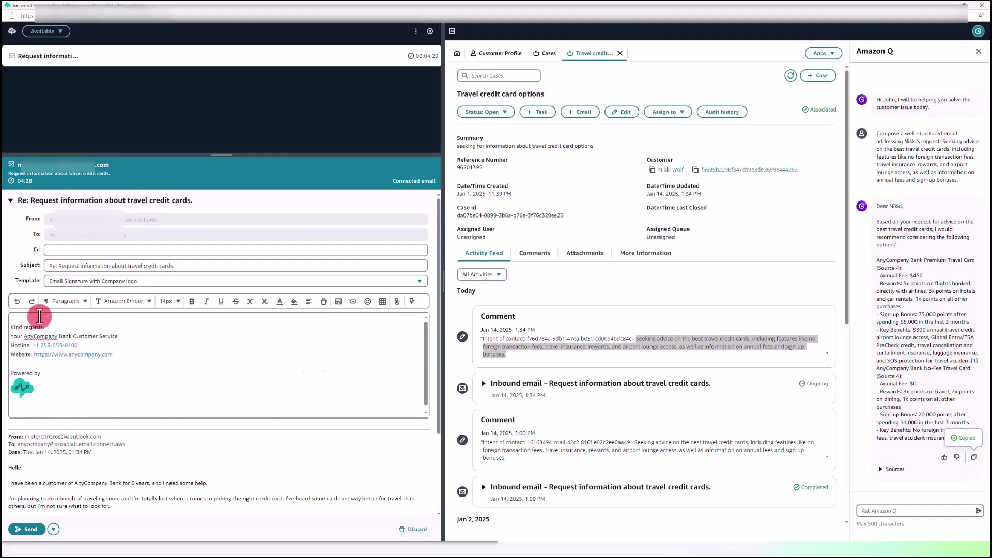
key("ctrl+v")
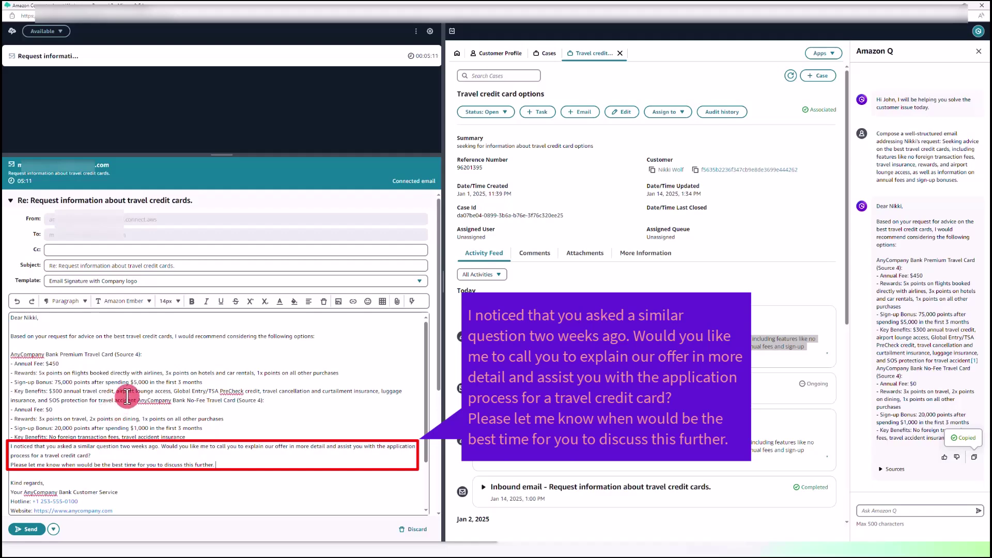
scroll(126, 397, "down", 1)
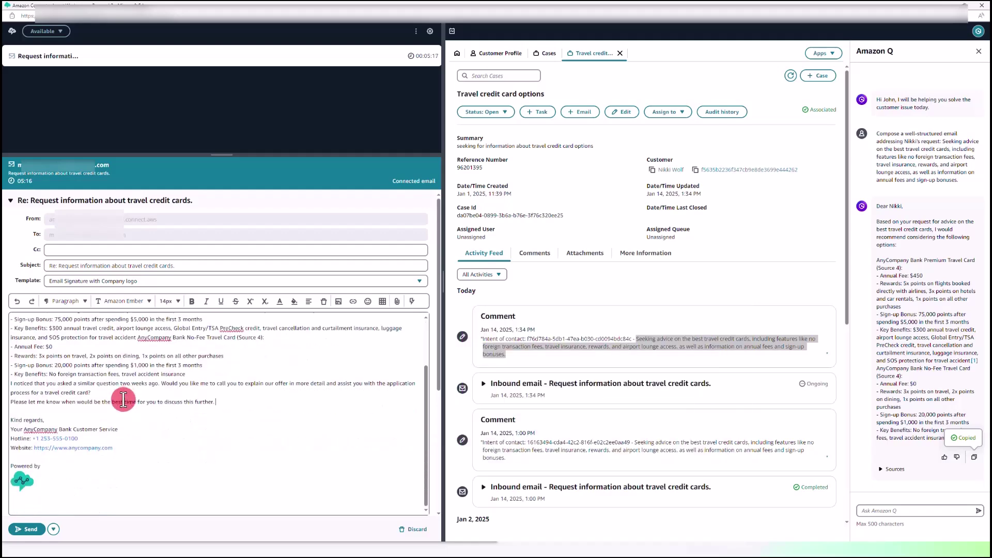
left_click(31, 530)
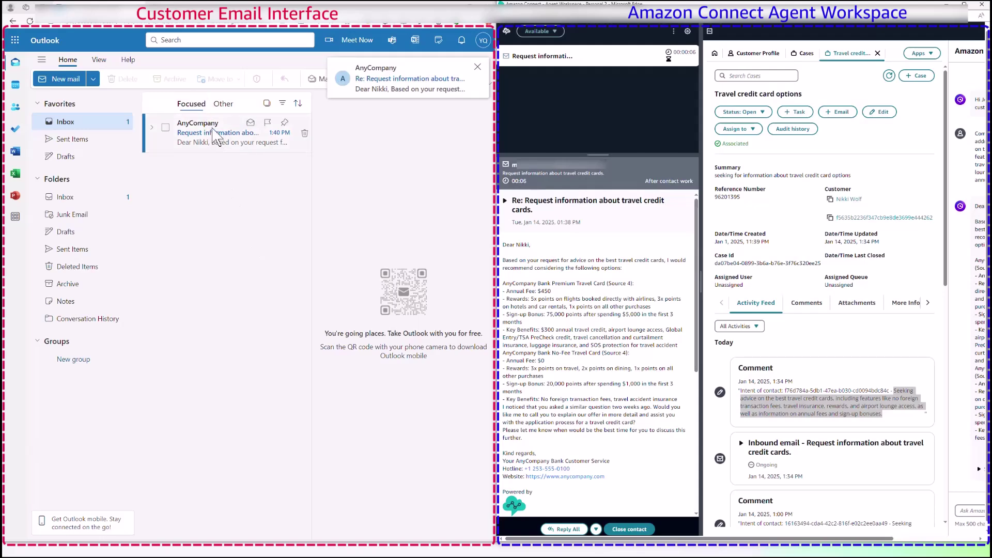
- Switch to the customer's Outlook inbox and open AnyCompany's reply to read it
left_click(220, 136)
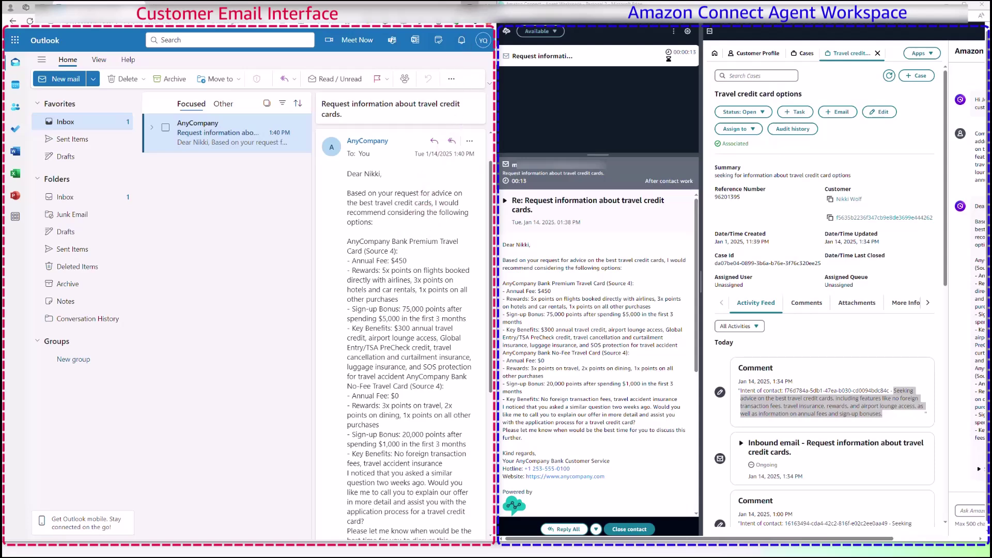
left_click(470, 5)
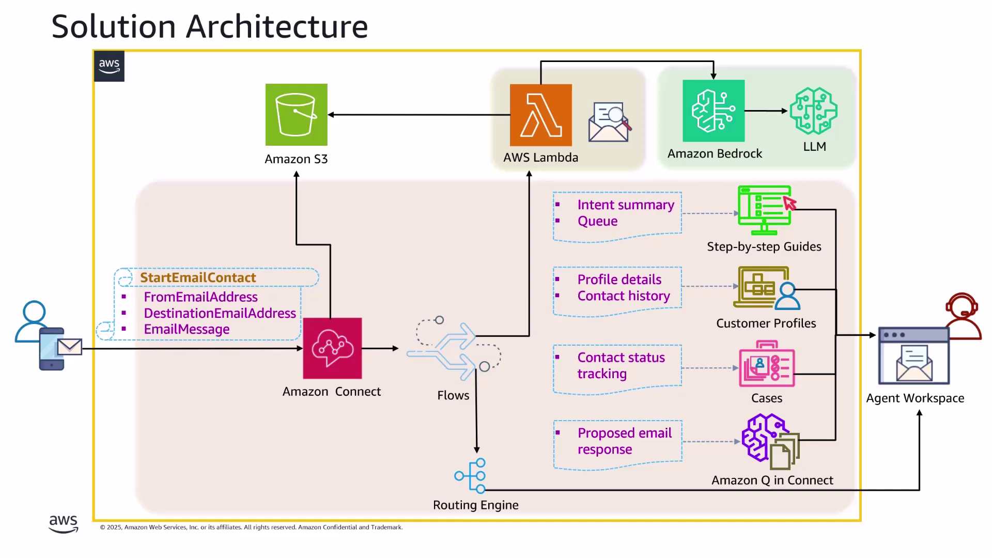
key("Right")
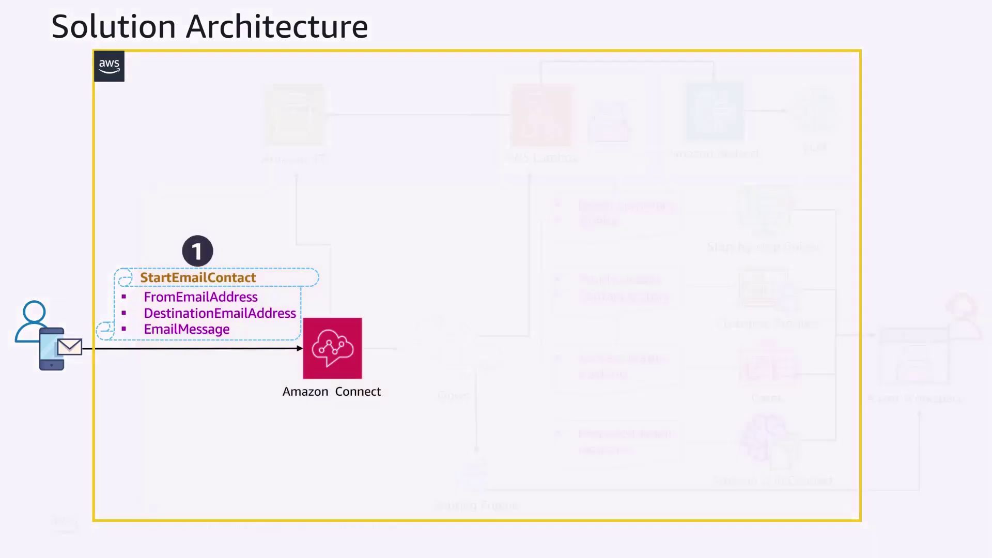